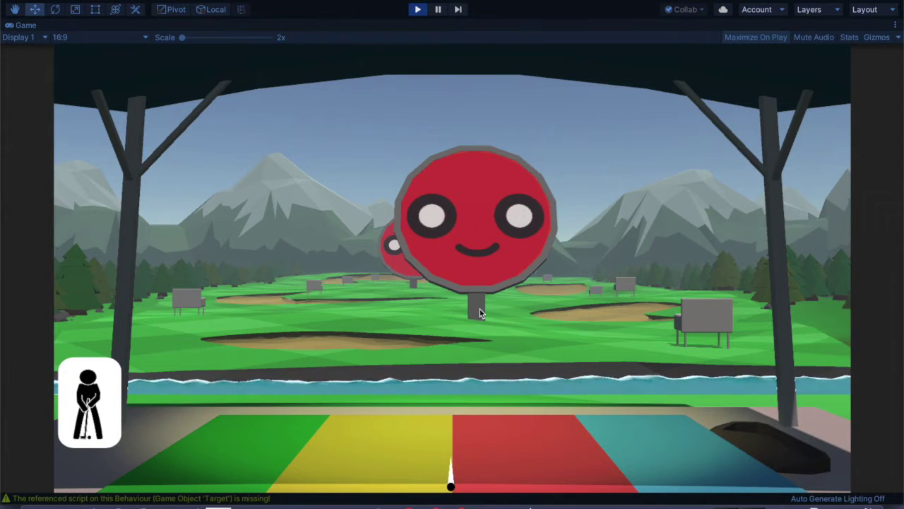
Shoot two balls at the targets, then stop the game to restart fresh.
{"action": "left_click", "coordinate": [494, 474]}
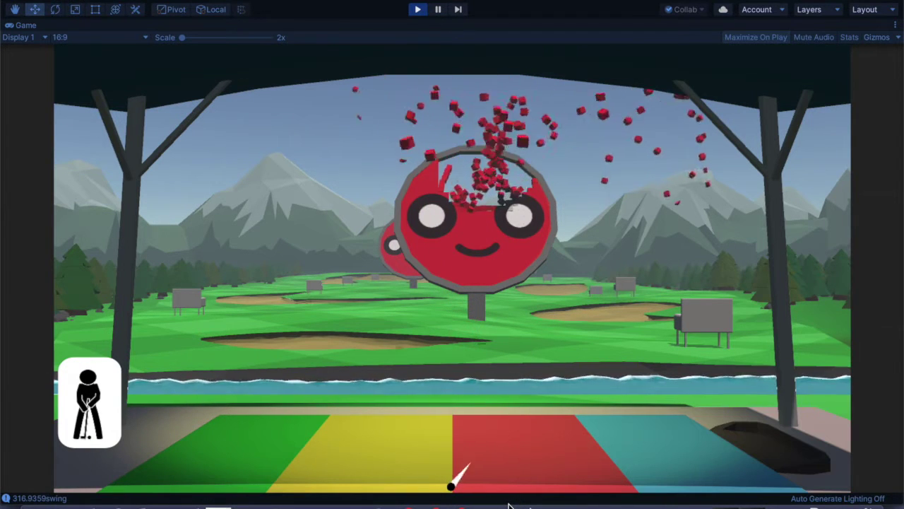
{"action": "left_click", "coordinate": [488, 456]}
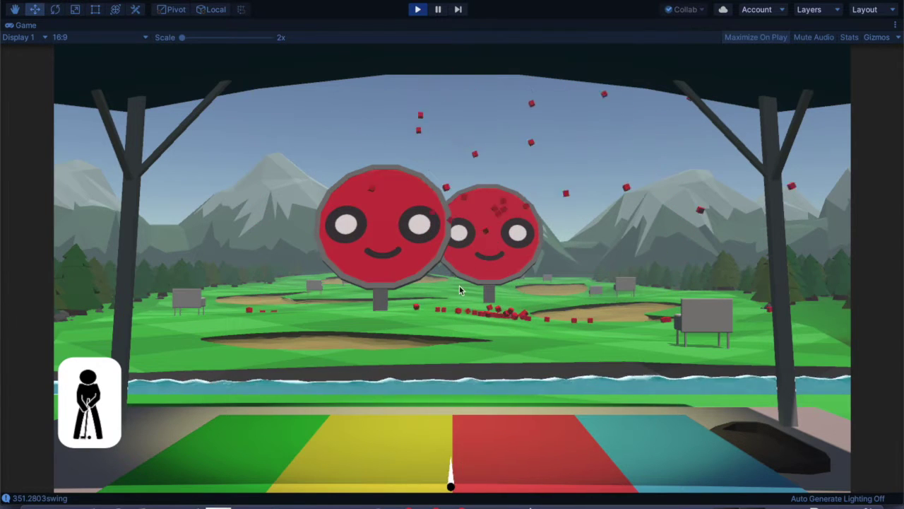
{"action": "left_click", "coordinate": [416, 10]}
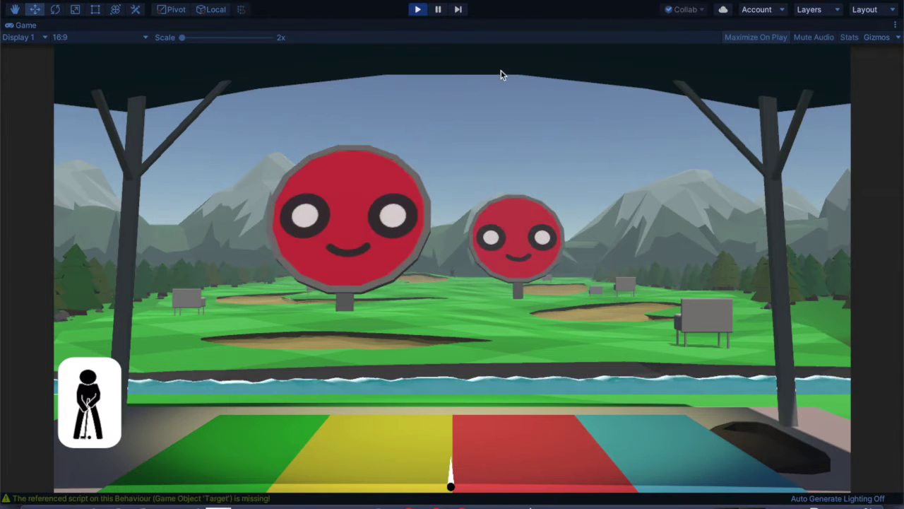
Fire three more shots to shatter a second red target, then pause the game.
{"action": "left_click", "coordinate": [335, 342]}
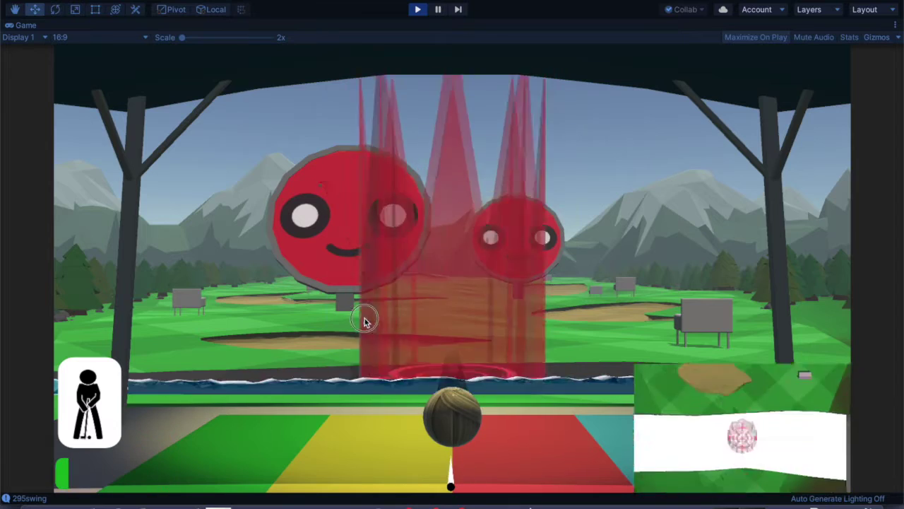
{"action": "left_click", "coordinate": [334, 341]}
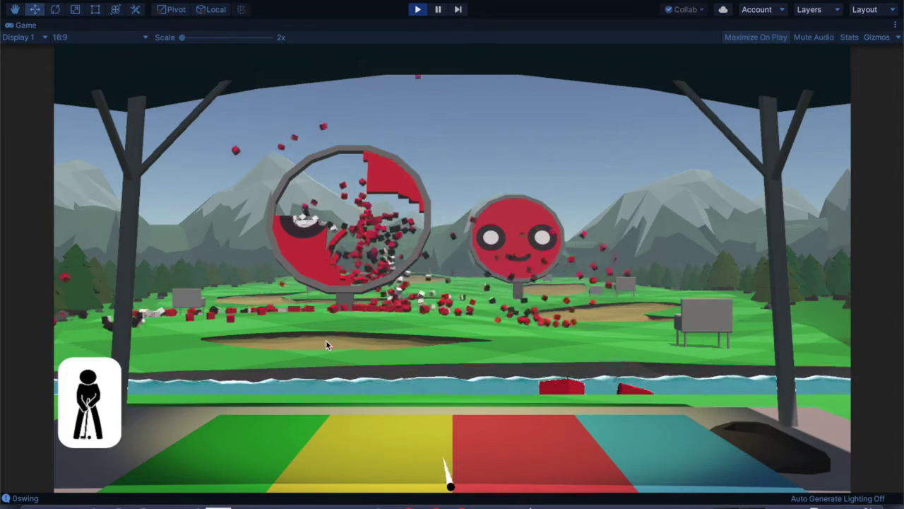
{"action": "left_click", "coordinate": [530, 351]}
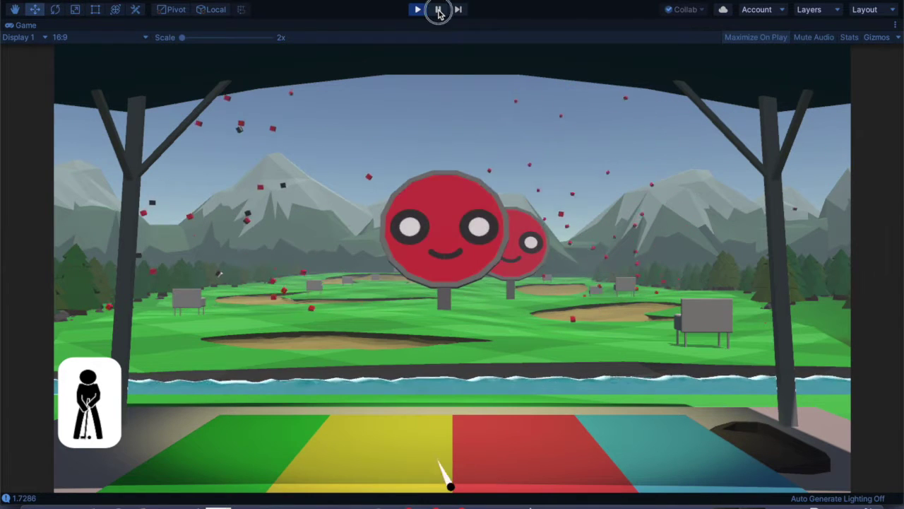
{"action": "left_click", "coordinate": [438, 11]}
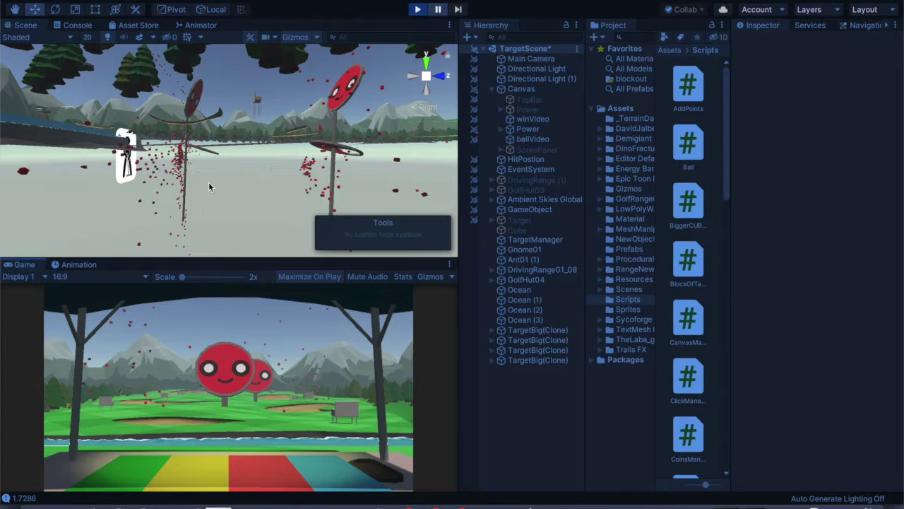
Zoom around the Scene view to inspect the scattered cubes, then exit Play mode.
{"action": "scroll", "coordinate": [190, 172], "scroll_direction": "up", "scroll_amount": 2}
{"action": "scroll", "coordinate": [190, 171], "scroll_direction": "up", "scroll_amount": 2}
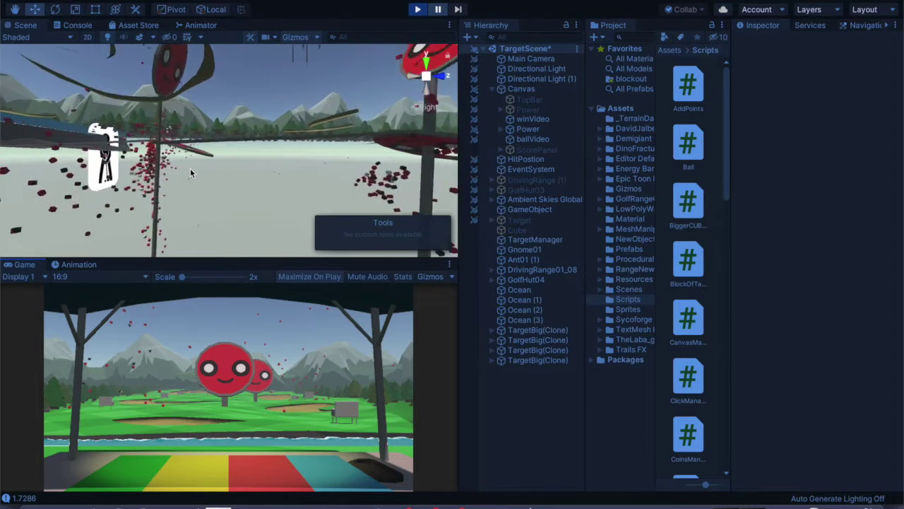
{"action": "scroll", "coordinate": [190, 171], "scroll_direction": "up", "scroll_amount": 2}
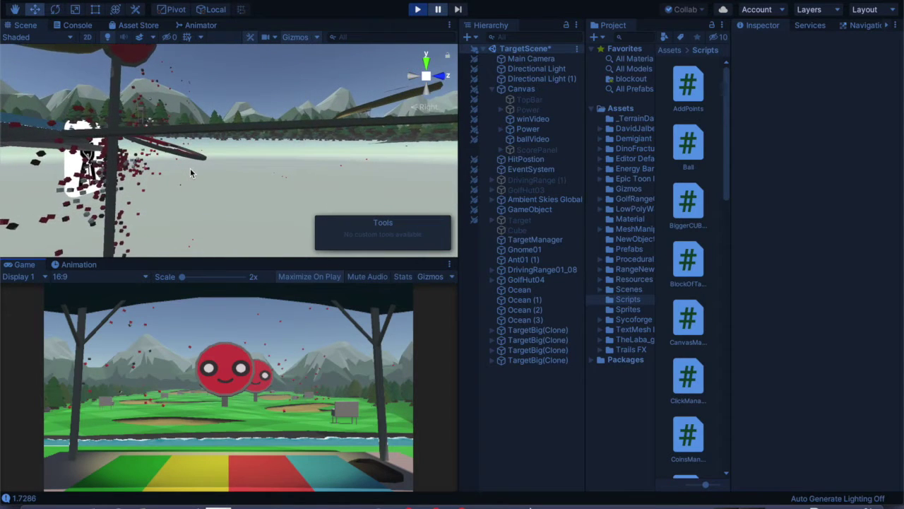
{"action": "scroll", "coordinate": [190, 168], "scroll_direction": "down", "scroll_amount": 2}
{"action": "scroll", "coordinate": [190, 169], "scroll_direction": "down", "scroll_amount": 2}
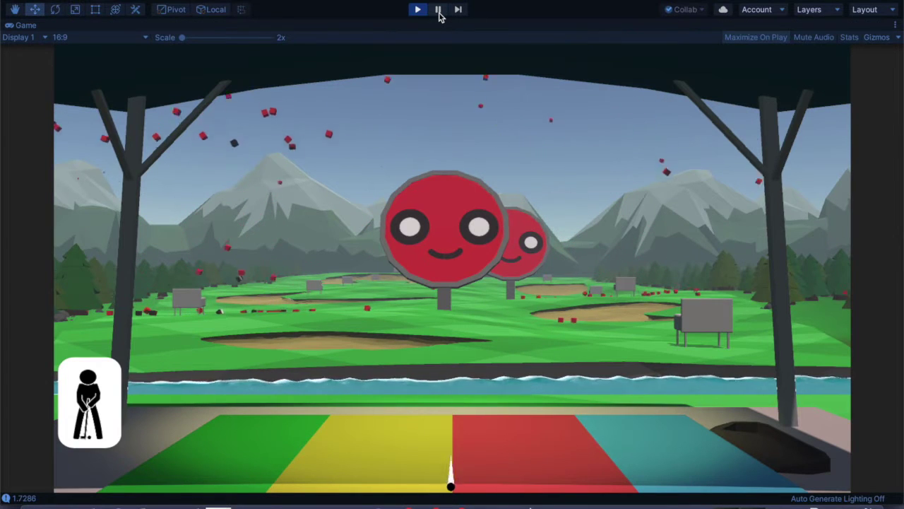
{"action": "left_click", "coordinate": [438, 10]}
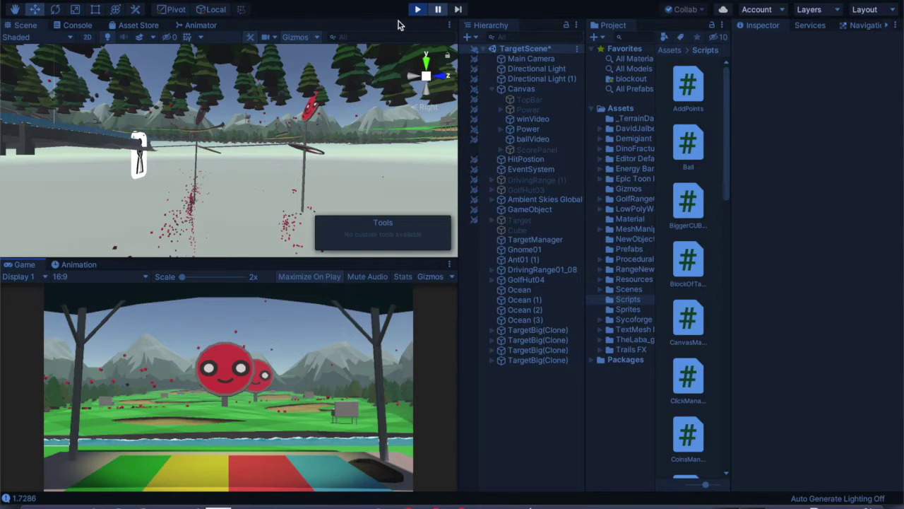
{"action": "left_click", "coordinate": [416, 9]}
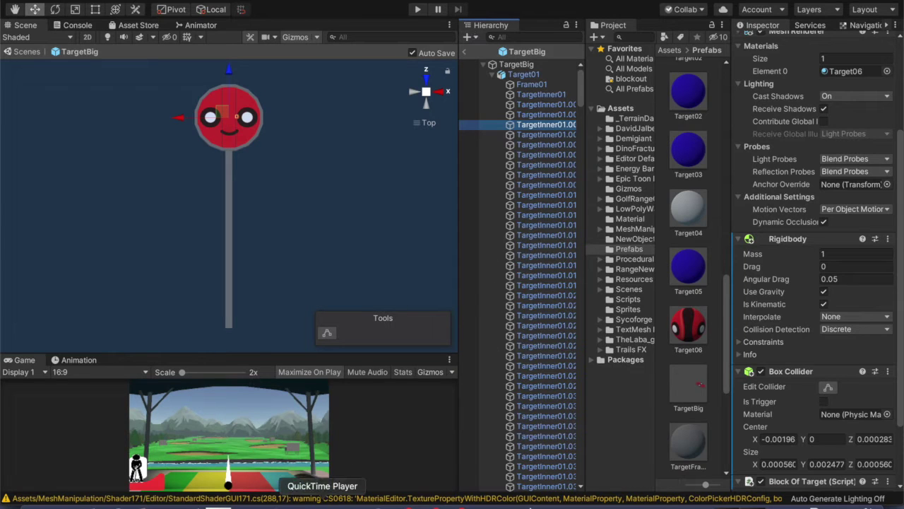
Drill from Target01 through Frame01 to TargetInner01 and open its BlockOfTarget script.
{"action": "left_click", "coordinate": [543, 75]}
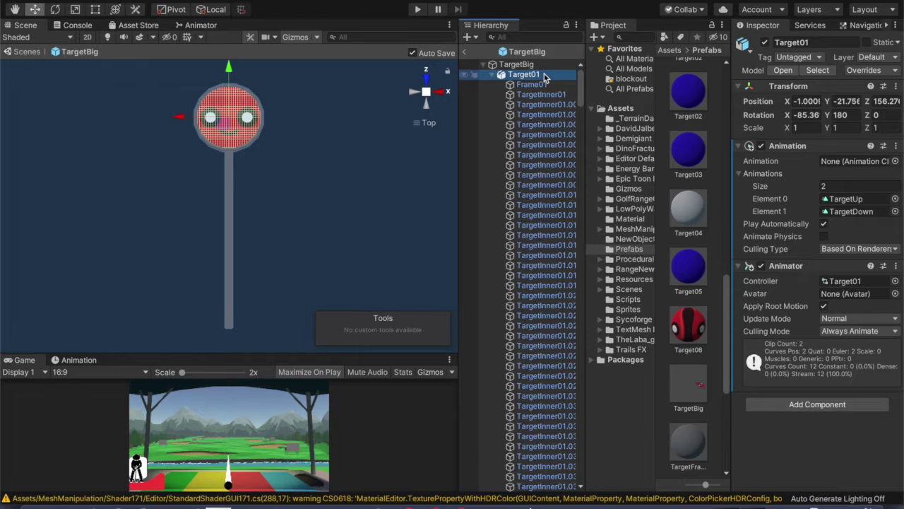
{"action": "mouse_move", "coordinate": [531, 84]}
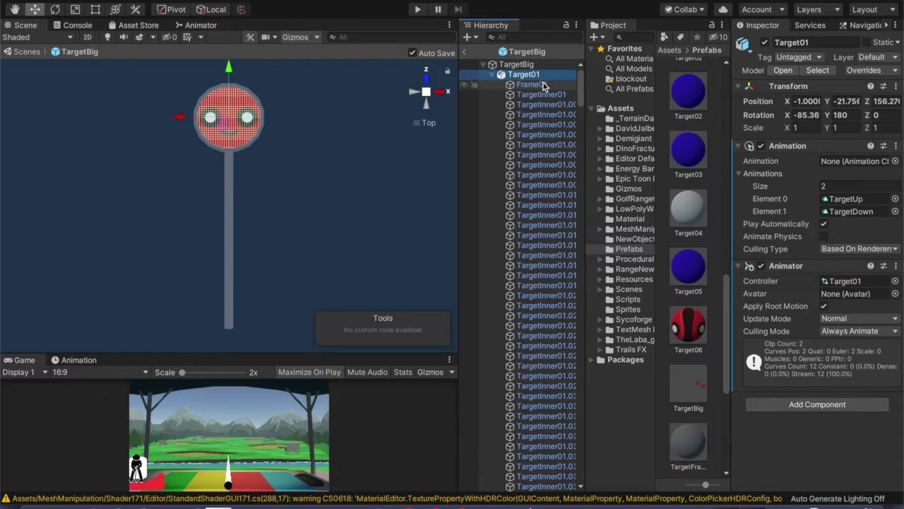
{"action": "left_click", "coordinate": [542, 84]}
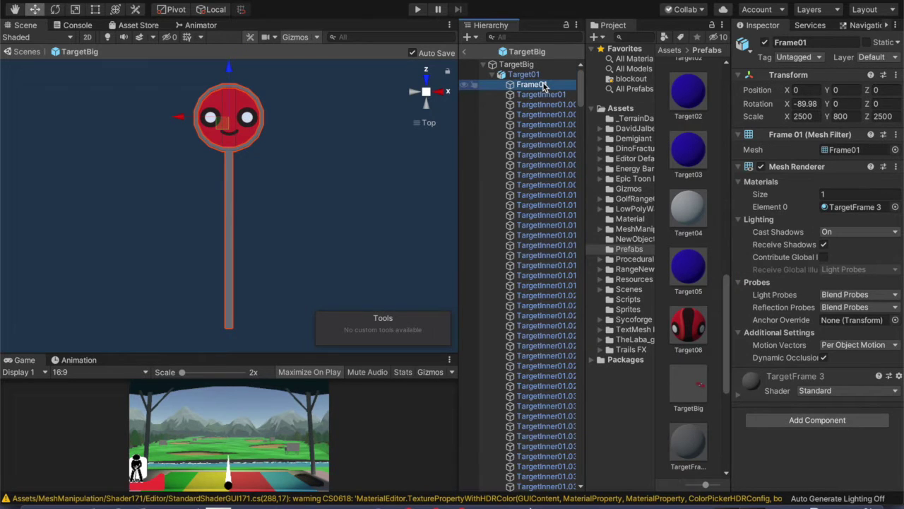
{"action": "left_click", "coordinate": [541, 95]}
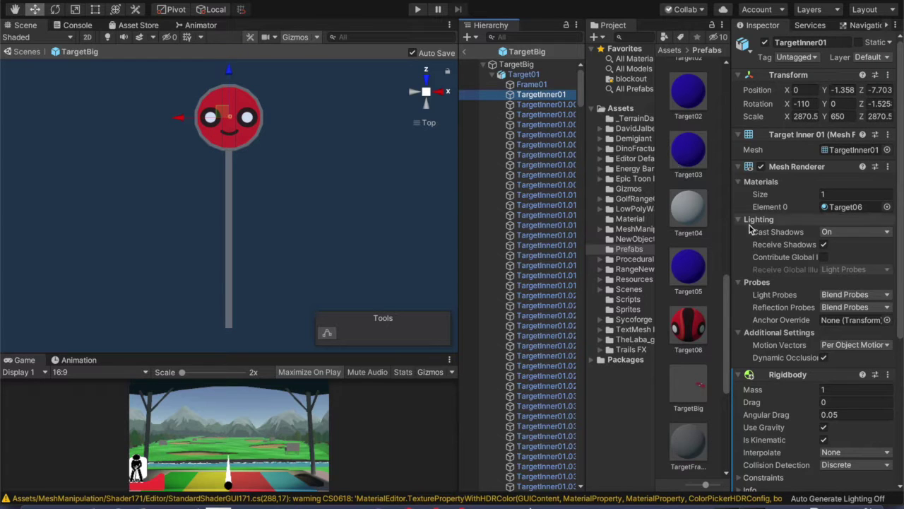
{"action": "scroll", "coordinate": [766, 240], "scroll_direction": "down", "scroll_amount": 5}
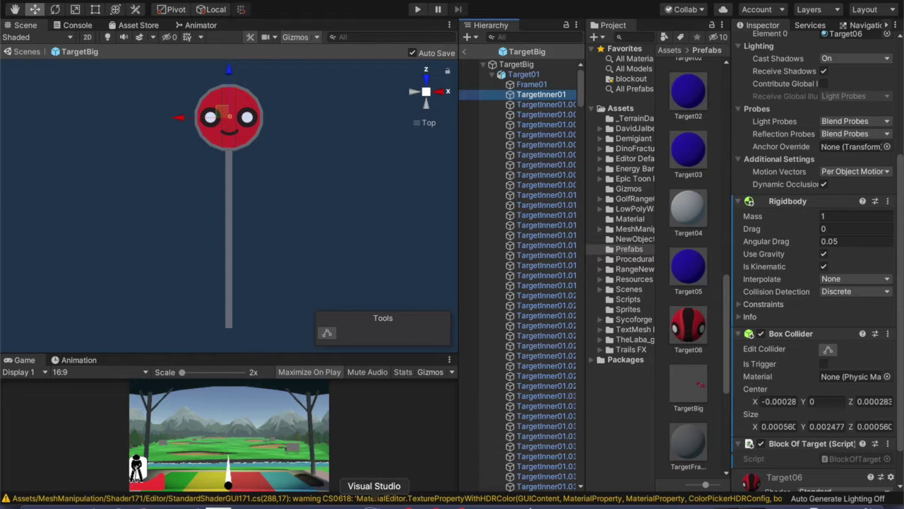
{"action": "left_click", "coordinate": [374, 506]}
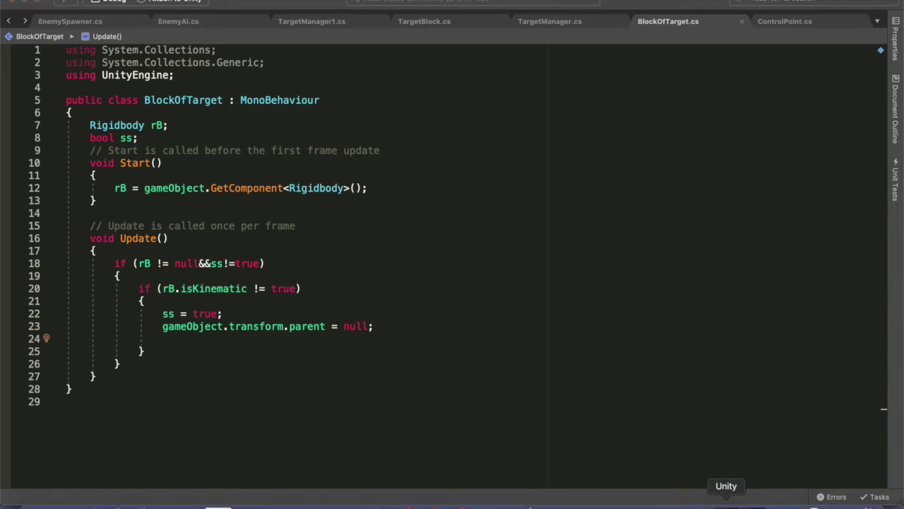
Back in Unity, enter Play mode to test the block-detaching change.
{"action": "left_click", "coordinate": [727, 505]}
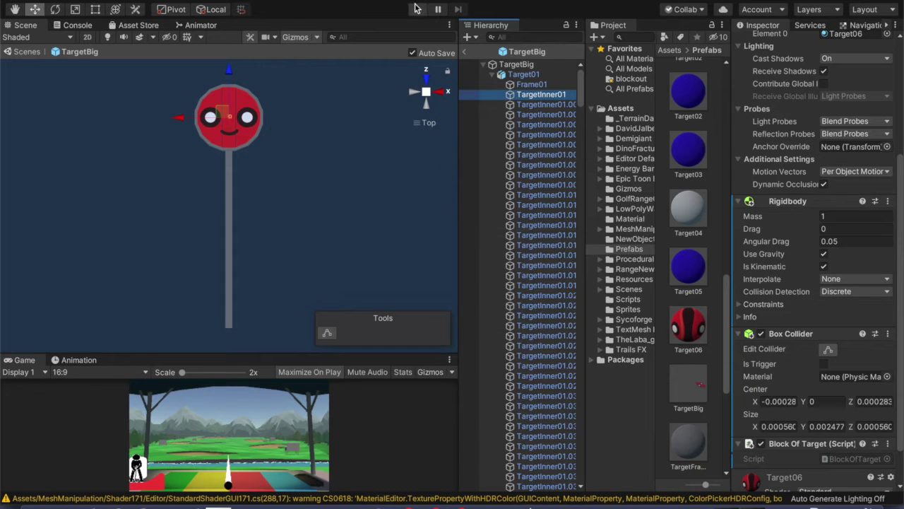
{"action": "left_click", "coordinate": [417, 10]}
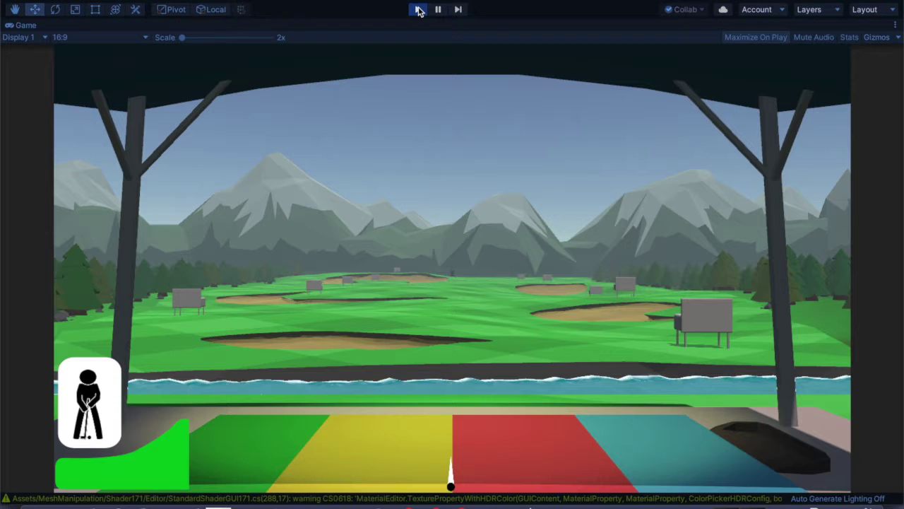
Shoot eight balls at the targets, confirm knocked-off blocks stay on the grass, then pause.
{"action": "left_click", "coordinate": [416, 276]}
{"action": "left_click", "coordinate": [325, 353]}
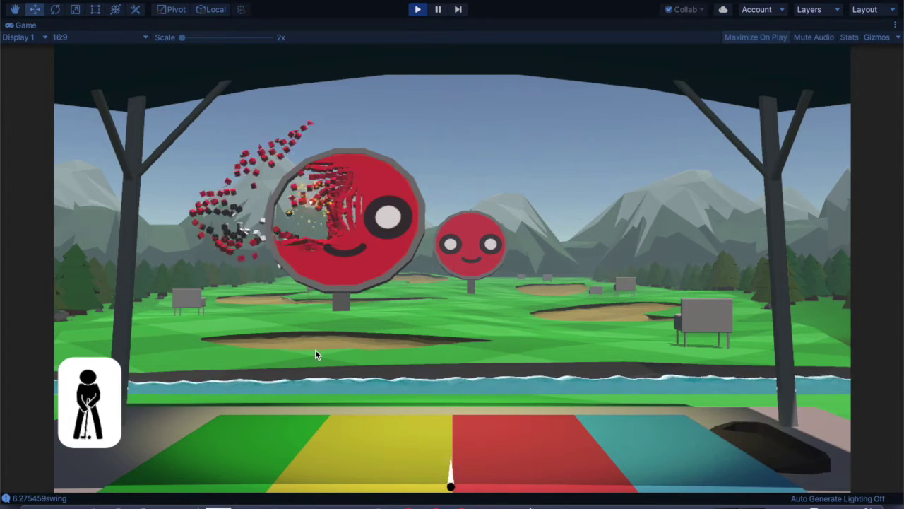
{"action": "left_click", "coordinate": [360, 306]}
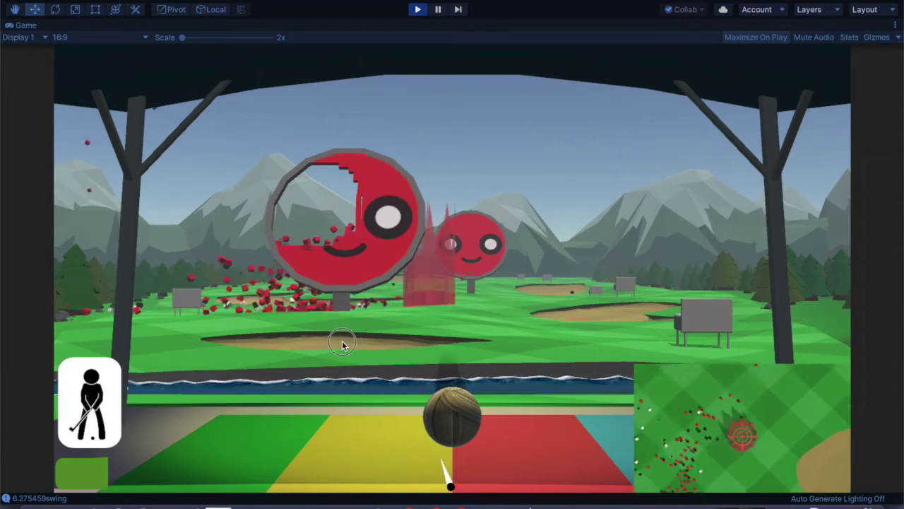
{"action": "left_click", "coordinate": [333, 344]}
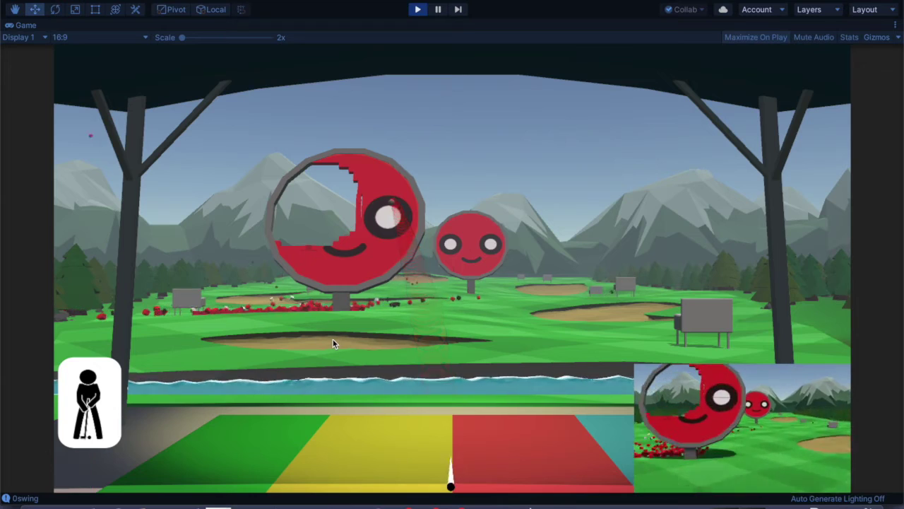
{"action": "left_click", "coordinate": [467, 240]}
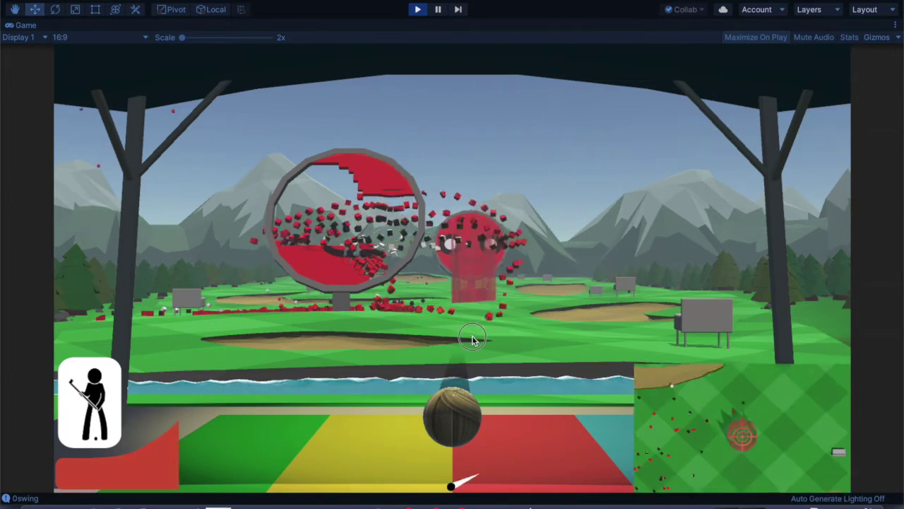
{"action": "left_click", "coordinate": [466, 357]}
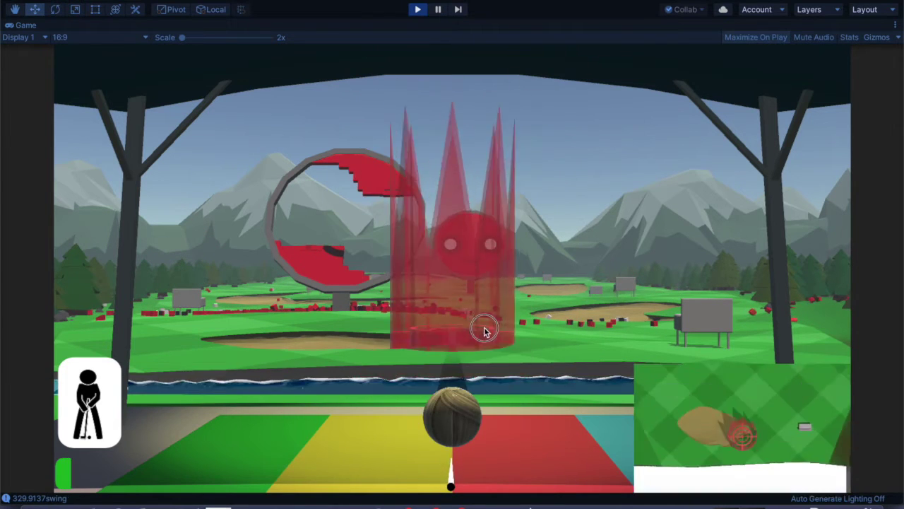
{"action": "left_click", "coordinate": [498, 366]}
{"action": "left_click", "coordinate": [498, 366]}
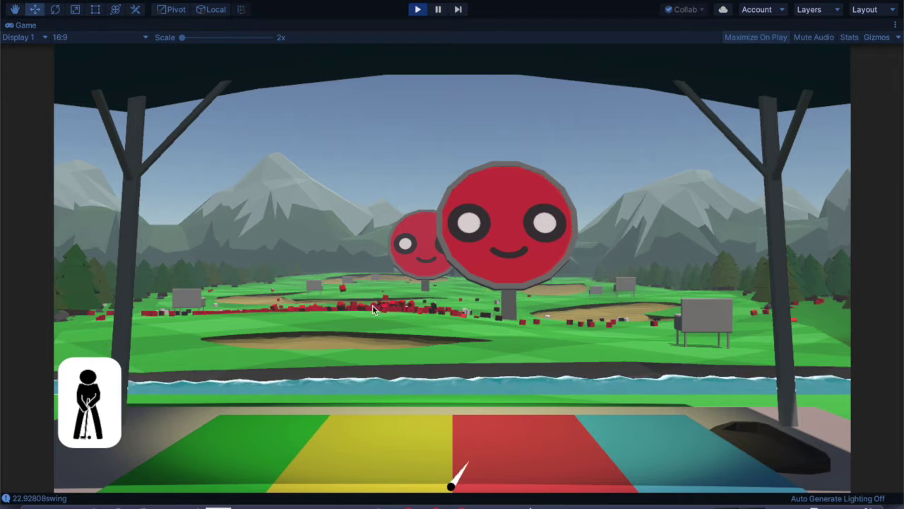
{"action": "left_click", "coordinate": [438, 10]}
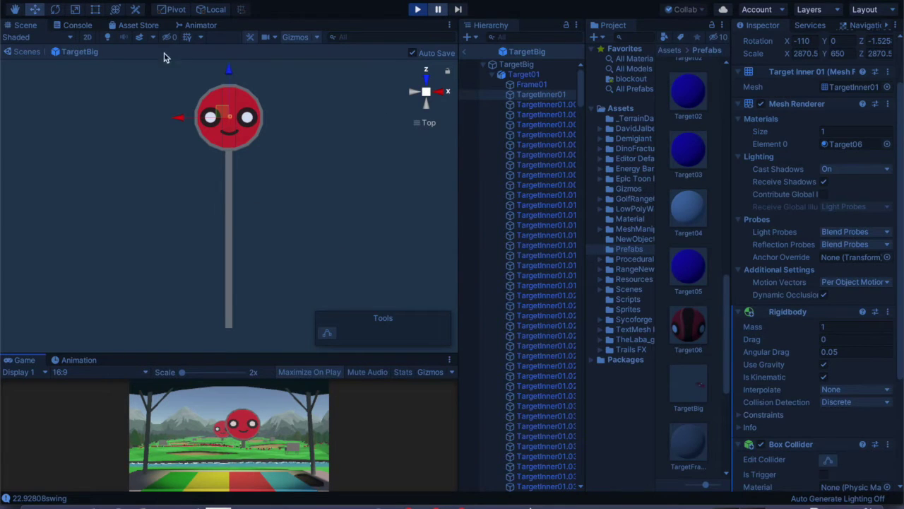